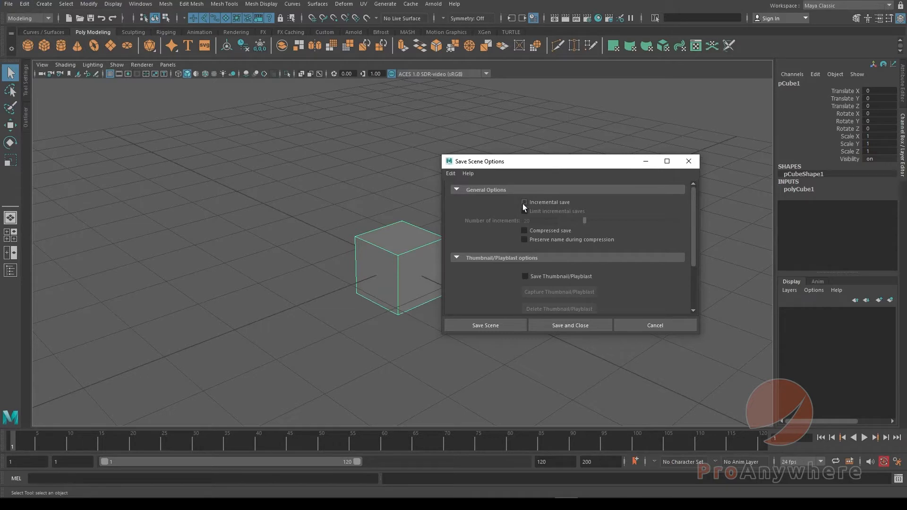
Enable incremental save in the save scene options.
{"action": "left_click", "coordinate": [523, 202]}
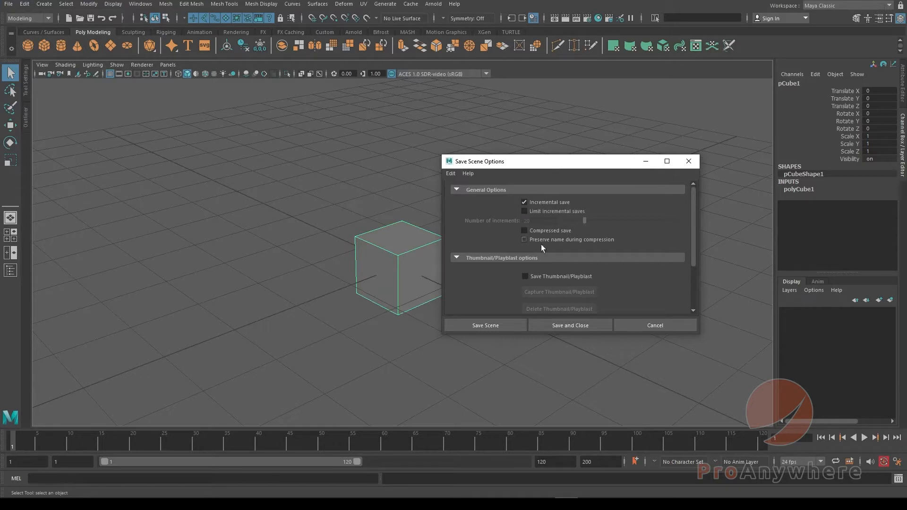
{"action": "left_click", "coordinate": [498, 323]}
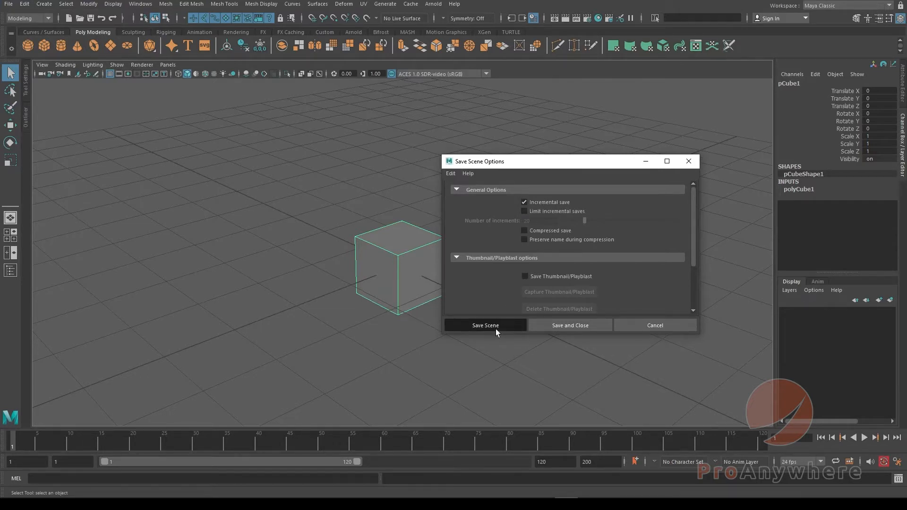
{"action": "left_click", "coordinate": [634, 326]}
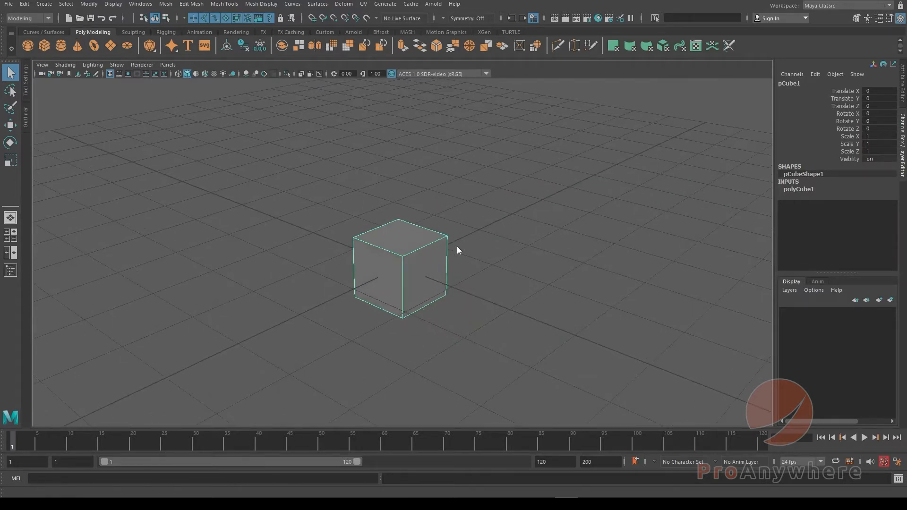
Check which scene files the project's scenes\modeling folder contains, without opening any of them.
{"action": "key", "text": "ctrl+o"}
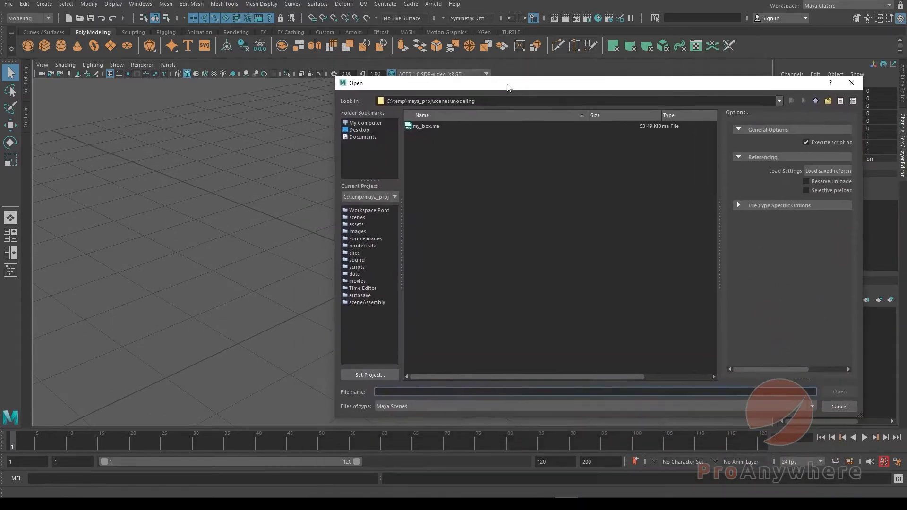
{"action": "left_click", "coordinate": [426, 126]}
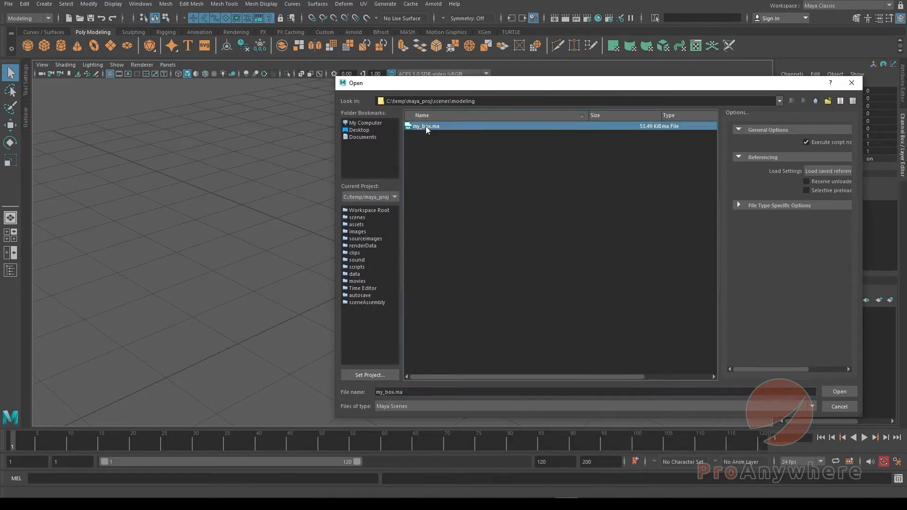
{"action": "left_click", "coordinate": [841, 407]}
Save the scene through the save scene options with incremental save on.
{"action": "left_click", "coordinate": [8, 4]}
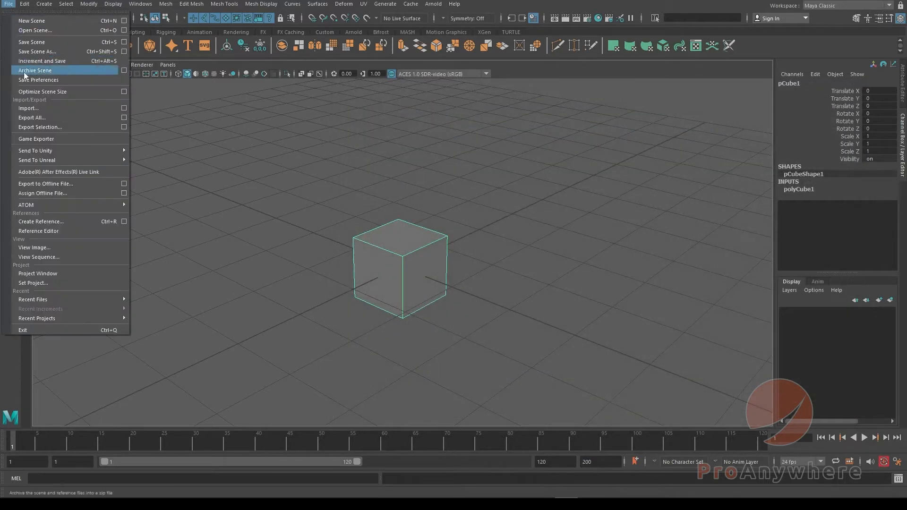
{"action": "left_click", "coordinate": [124, 42]}
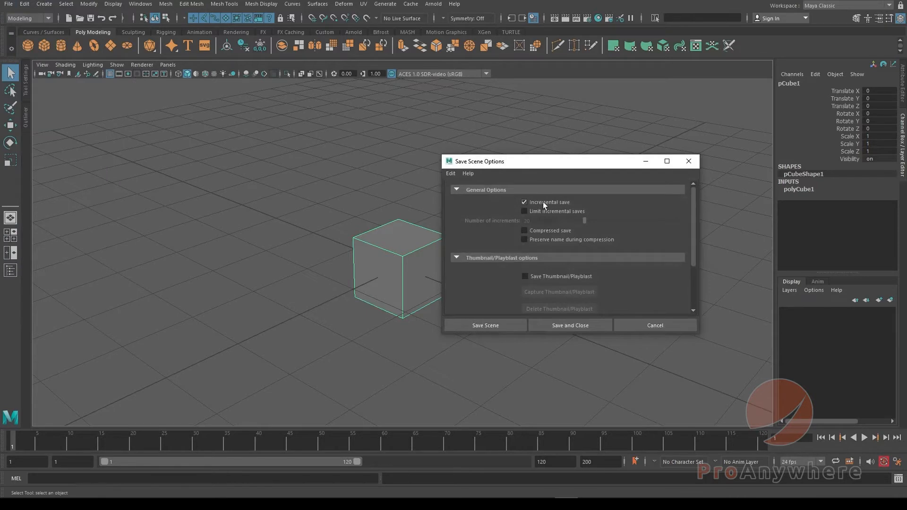
{"action": "left_click", "coordinate": [492, 324]}
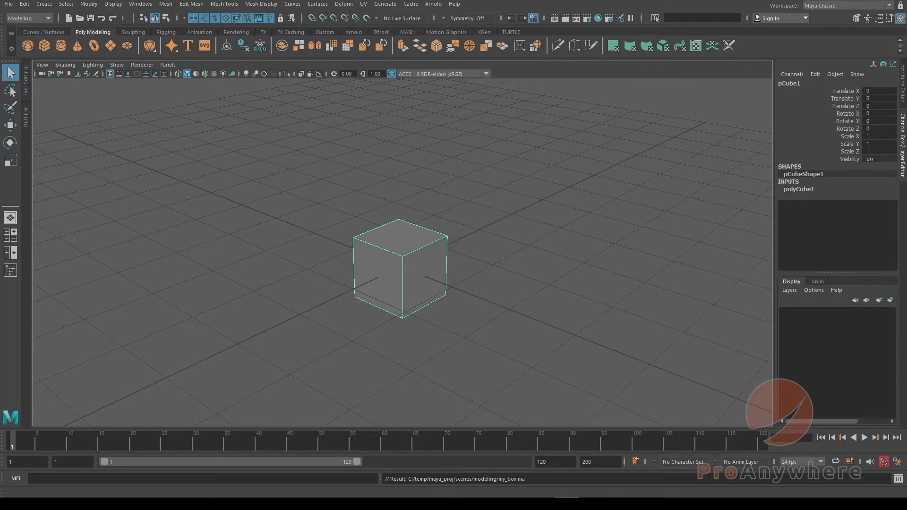
Browse into the incrementalSave\my_box.ma folder to inspect the stored increments, without opening a file.
{"action": "key", "text": "ctrl+o"}
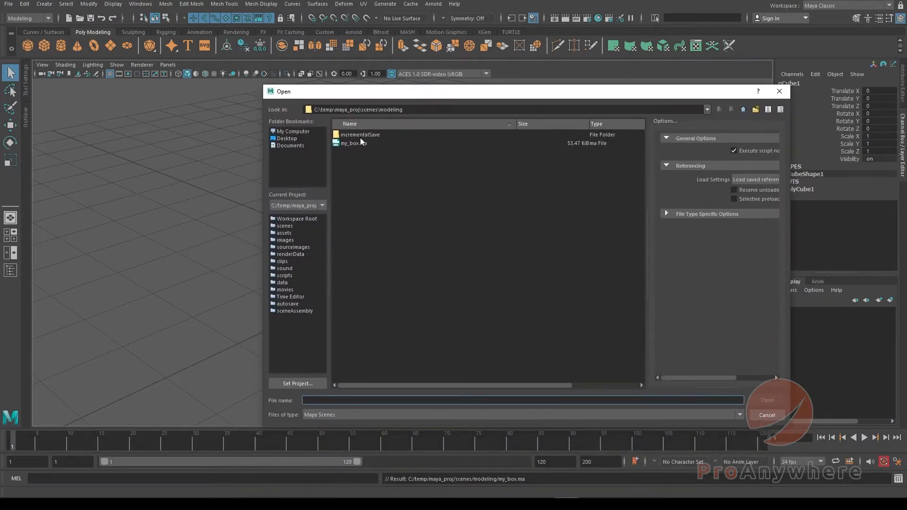
{"action": "double_click", "coordinate": [360, 135]}
{"action": "double_click", "coordinate": [358, 136]}
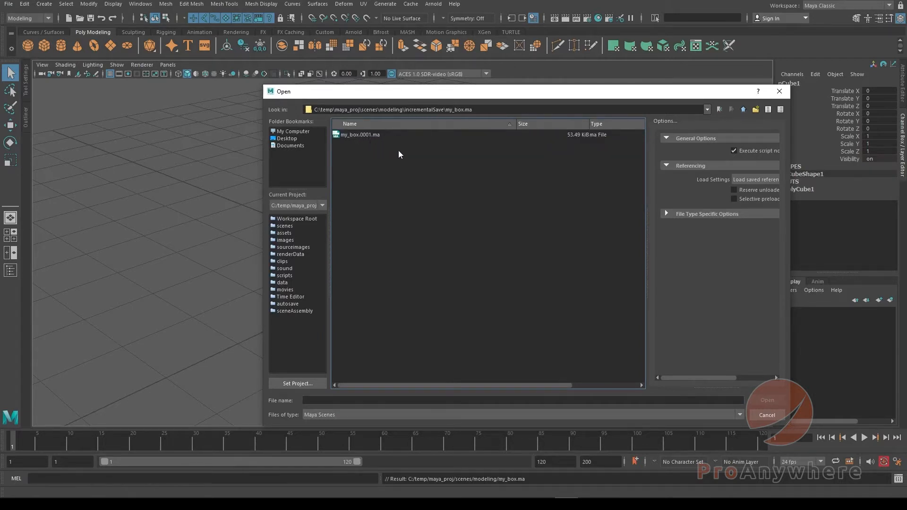
{"action": "left_click", "coordinate": [766, 416]}
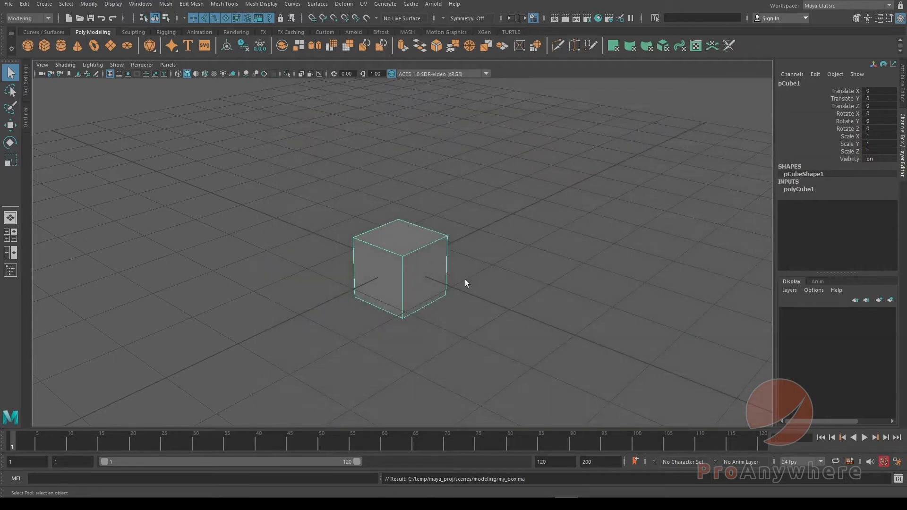
Place two duplicates of the cube apart on the grid, one at about X -0.25, Z -3.87, and save the scene.
{"action": "mouse_move", "coordinate": [465, 279]}
{"action": "left_mouse_down", "text": "alt"}
{"action": "mouse_move", "coordinate": [399, 220]}
{"action": "mouse_move", "coordinate": [455, 272]}
{"action": "left_mouse_up", "text": "alt"}
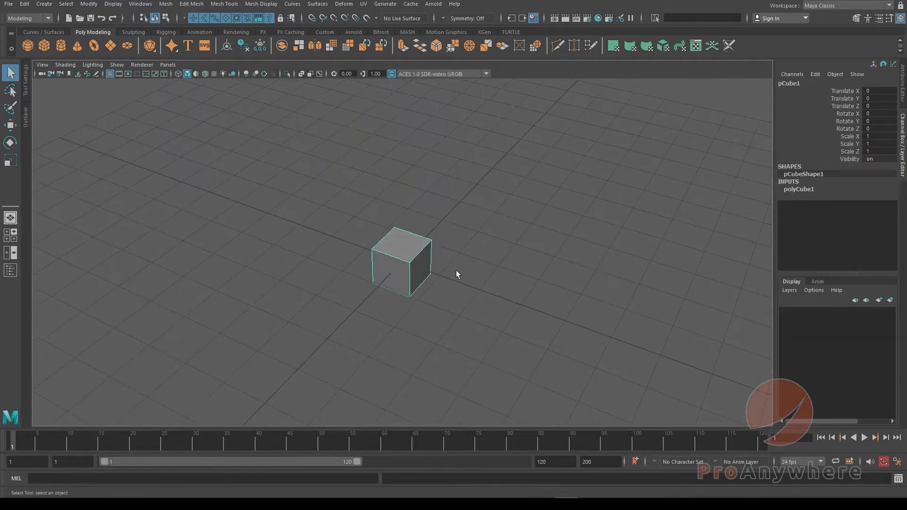
{"action": "key", "text": "ctrl+d"}
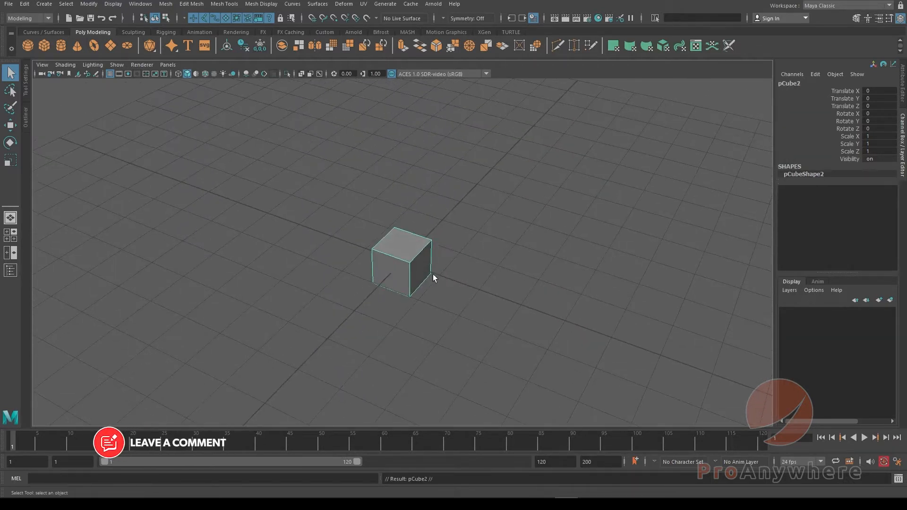
{"action": "key", "text": "w"}
{"action": "mouse_move", "coordinate": [437, 270]}
{"action": "left_mouse_down", "text": "shift"}
{"action": "mouse_move", "coordinate": [328, 244]}
{"action": "mouse_move", "coordinate": [481, 205]}
{"action": "left_mouse_up", "text": "shift"}
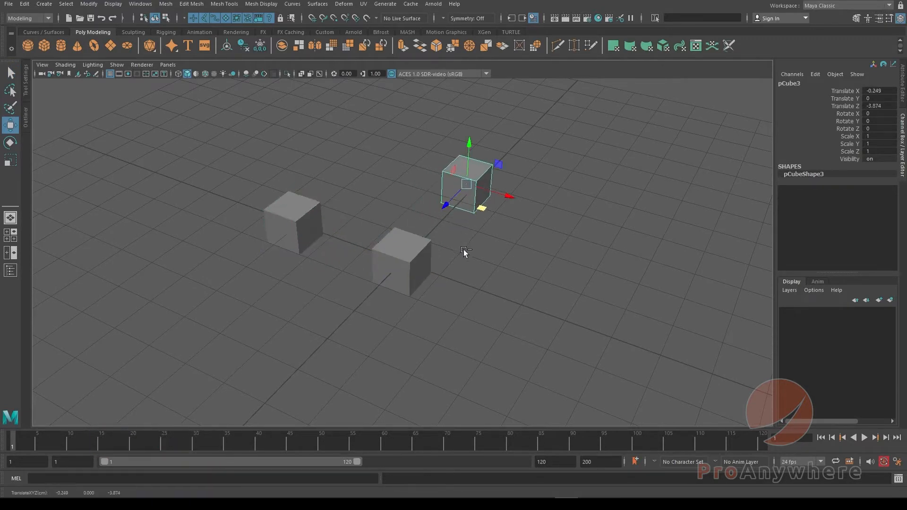
{"action": "left_click", "coordinate": [90, 19]}
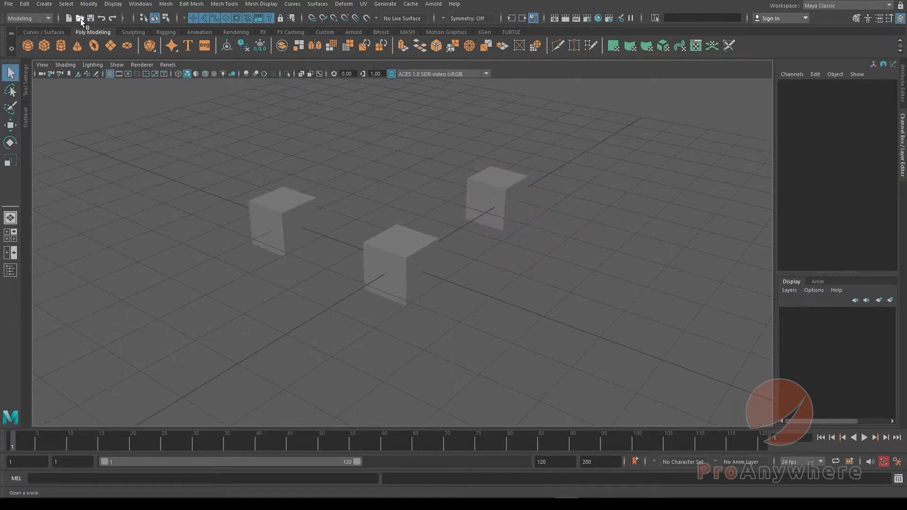
Reopen my_box.ma from the modeling folder without saving the current changes.
{"action": "key", "text": "ctrl+o"}
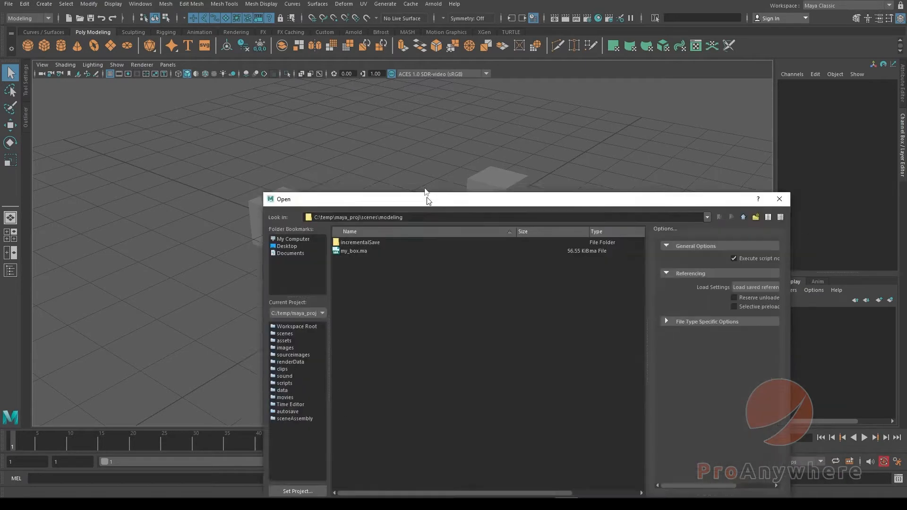
{"action": "double_click", "coordinate": [331, 148]}
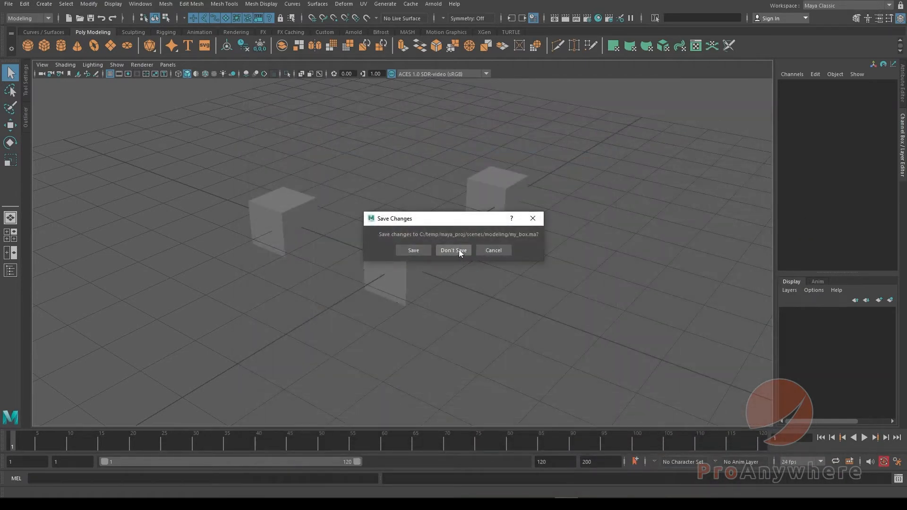
{"action": "left_click", "coordinate": [452, 250]}
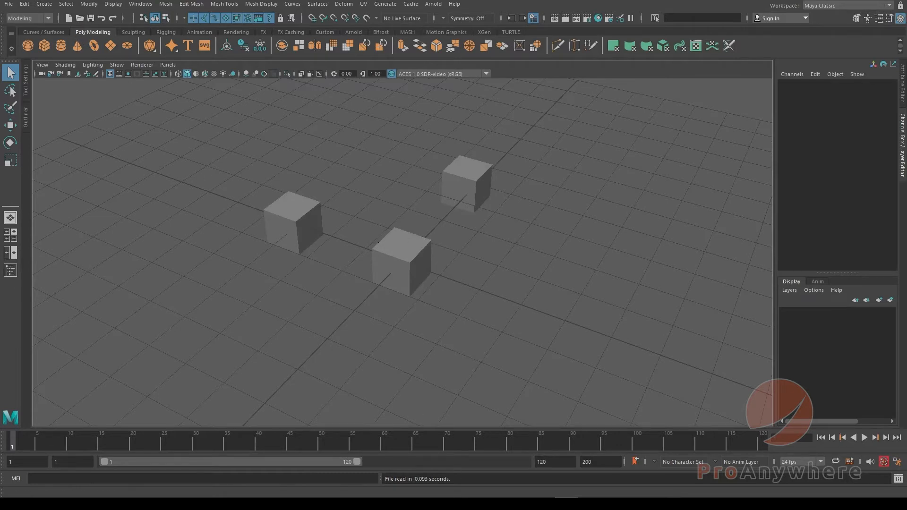
Open the first increment, my_box.0001.ma, from the incrementalSave\my_box.ma folder.
{"action": "key", "text": "ctrl+o"}
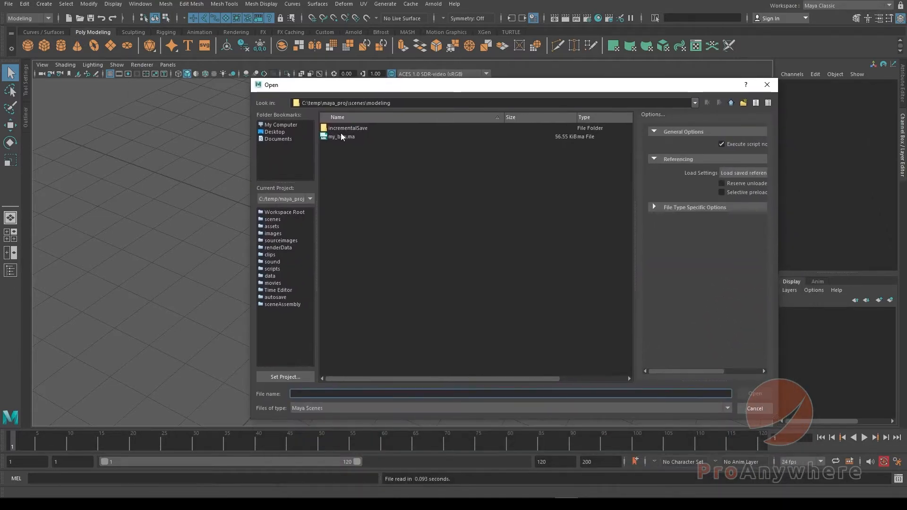
{"action": "double_click", "coordinate": [339, 127]}
{"action": "double_click", "coordinate": [350, 129]}
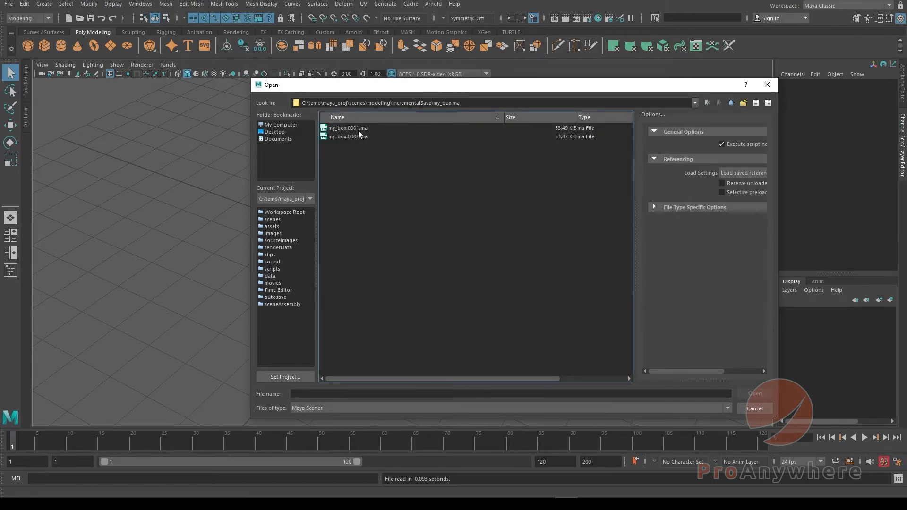
{"action": "double_click", "coordinate": [358, 130]}
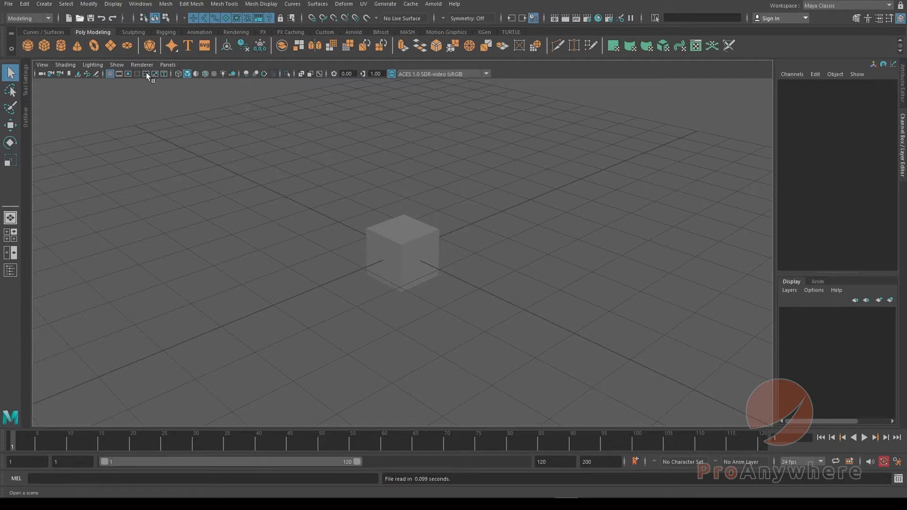
Go back up to the scenes\modeling folder and open the current my_box.ma scene.
{"action": "key", "text": "ctrl+o"}
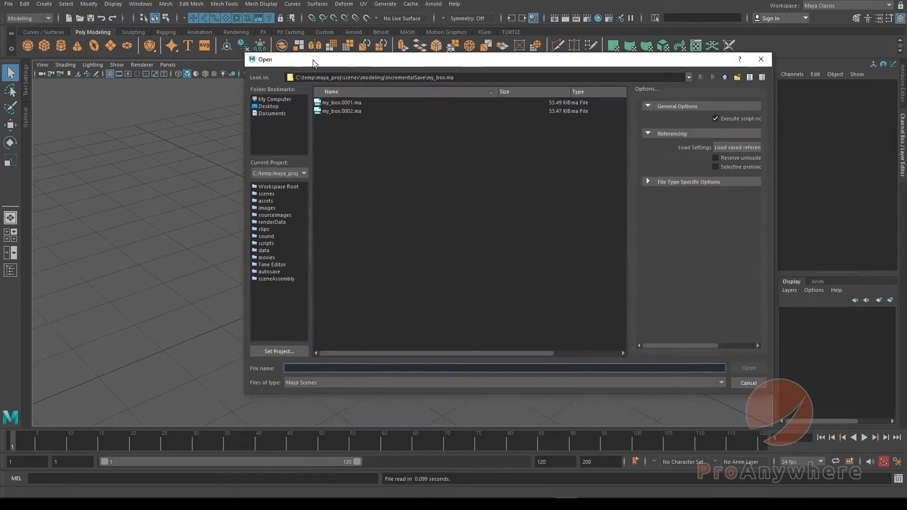
{"action": "left_click", "coordinate": [725, 95]}
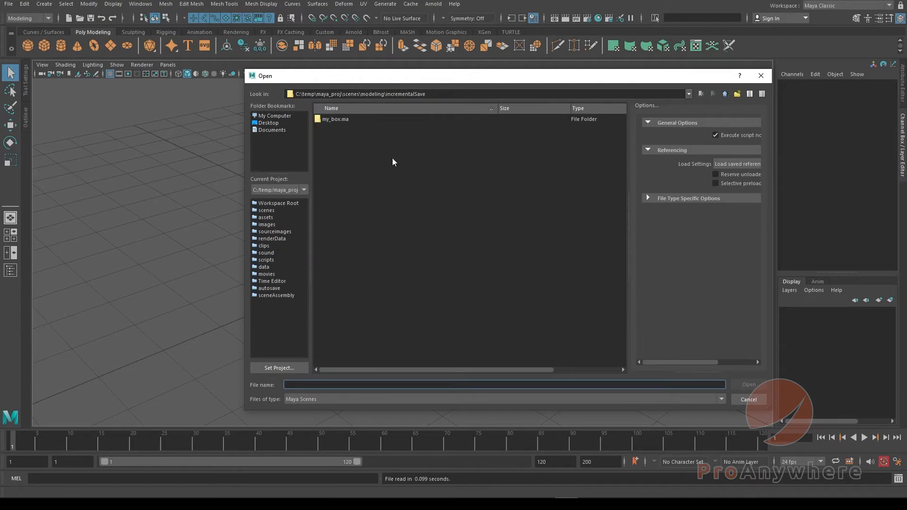
{"action": "left_click", "coordinate": [725, 95]}
{"action": "left_click", "coordinate": [343, 129]}
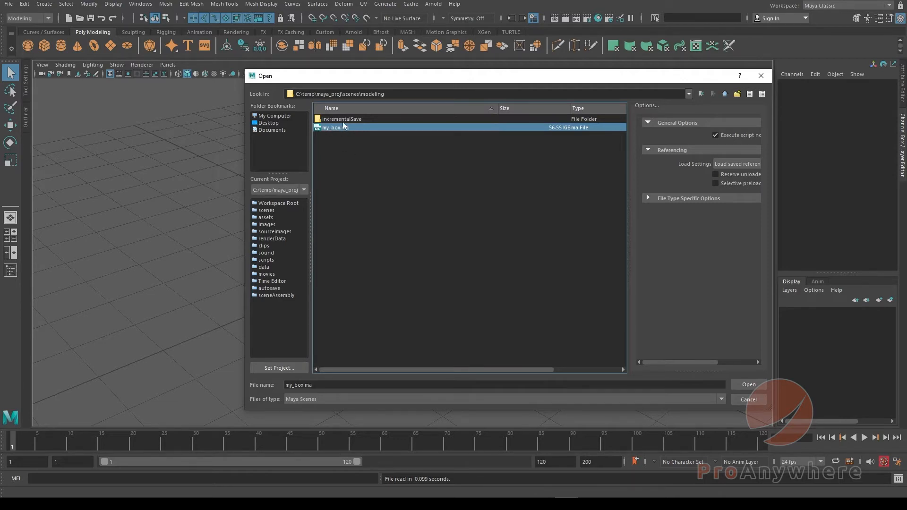
{"action": "left_click", "coordinate": [743, 385]}
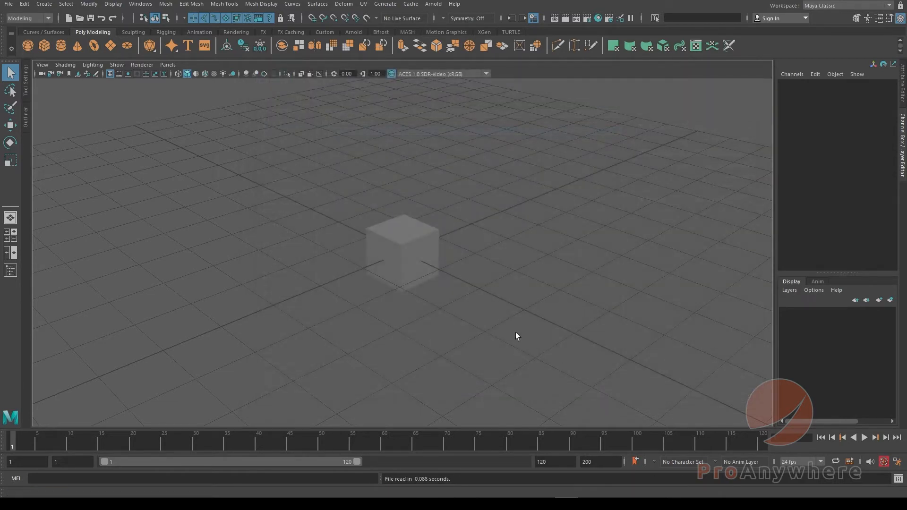
{"action": "left_click_drag", "start_coordinate": [443, 275], "coordinate": [444, 276], "text": "alt"}
{"action": "scroll", "coordinate": [444, 277], "scroll_direction": "down", "scroll_amount": 2}
{"action": "key", "text": "w"}
{"action": "left_click_drag", "start_coordinate": [365, 223], "coordinate": [435, 278]}
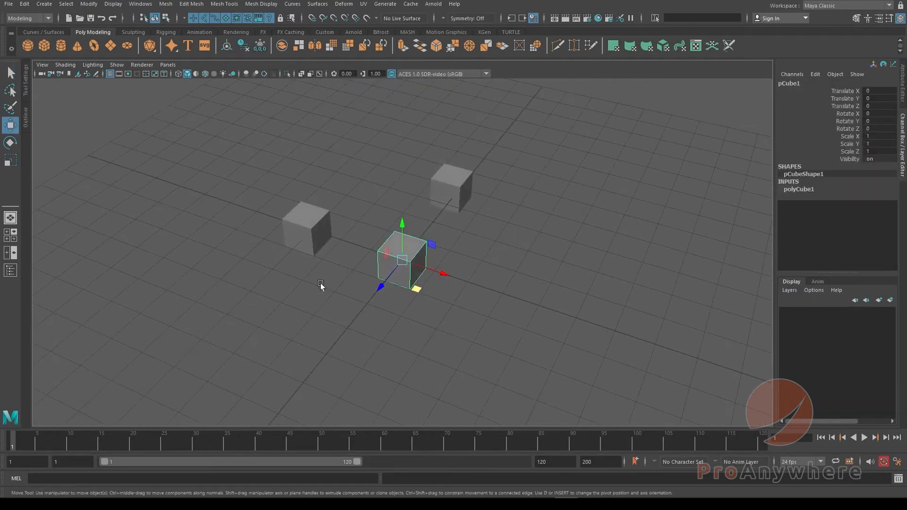
{"action": "left_click_drag", "start_coordinate": [320, 283], "coordinate": [319, 257], "text": "alt"}
{"action": "key", "text": "q"}
{"action": "left_click", "coordinate": [274, 267]}
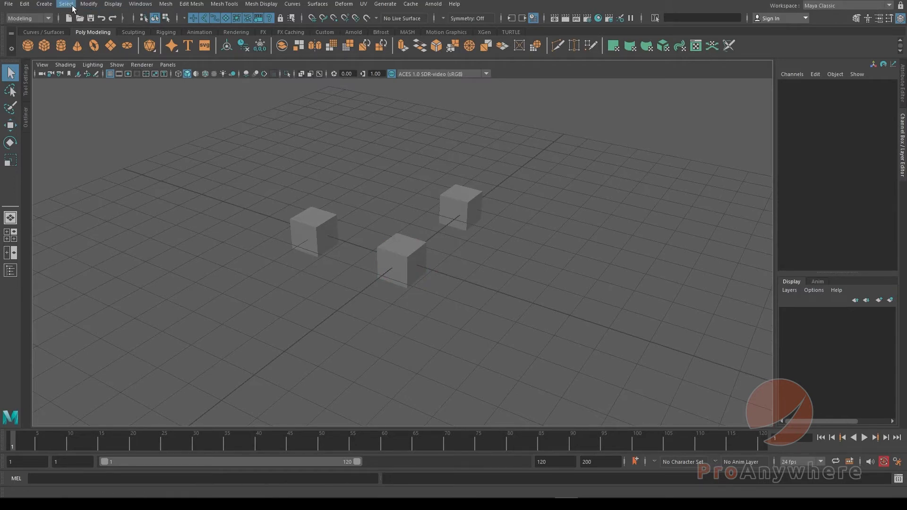
Create a polygon cylinder and move it across the ground plane to about X 3.15, Z -3.45.
{"action": "left_click", "coordinate": [44, 4]}
{"action": "mouse_move", "coordinate": [84, 38]}
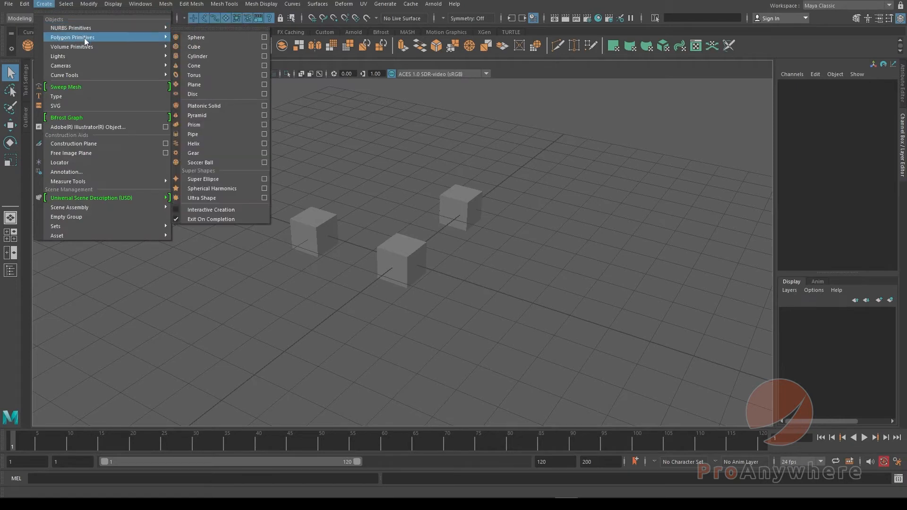
{"action": "left_click", "coordinate": [208, 56]}
{"action": "key", "text": "w"}
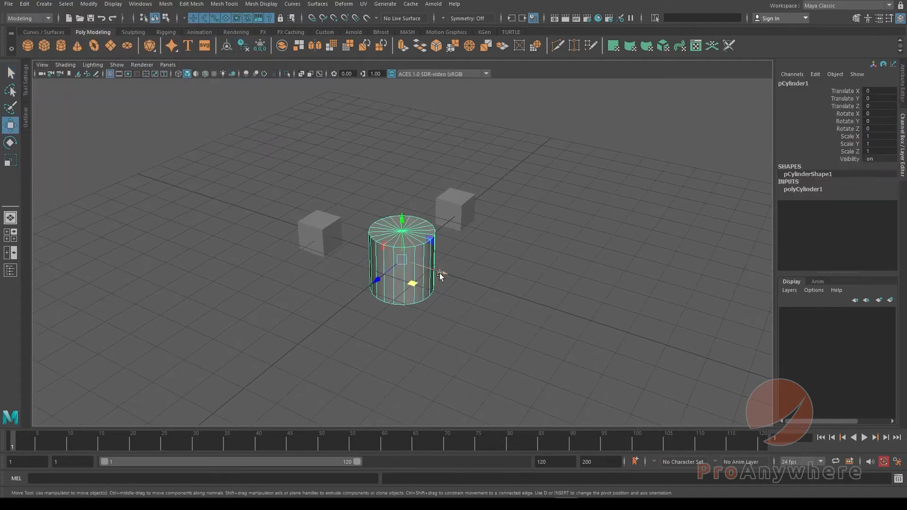
{"action": "left_click_drag", "start_coordinate": [419, 290], "coordinate": [520, 271]}
{"action": "key", "text": "ctrl+z"}
{"action": "left_click_drag", "start_coordinate": [414, 285], "coordinate": [538, 268]}
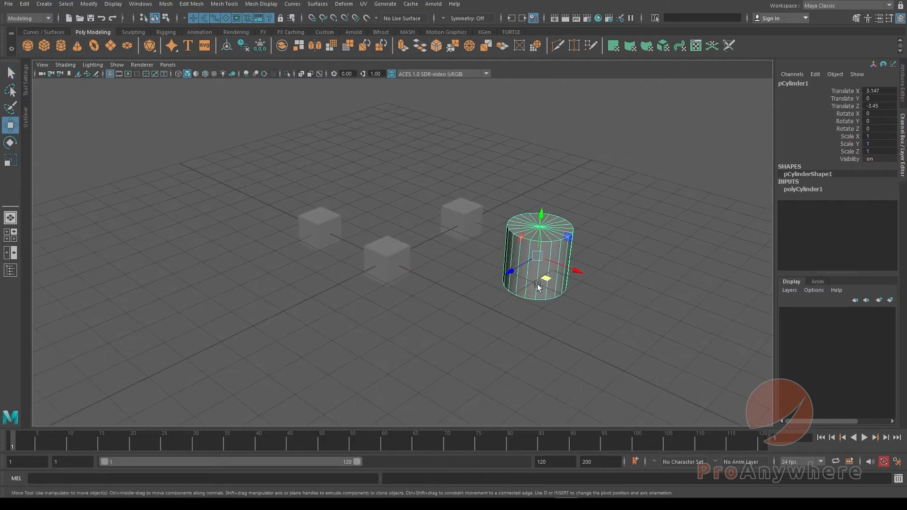
Duplicate the cylinder and move the copy to about X -3.92, Z 2.62 on the other side of the cubes.
{"action": "key", "text": "ctrl+d"}
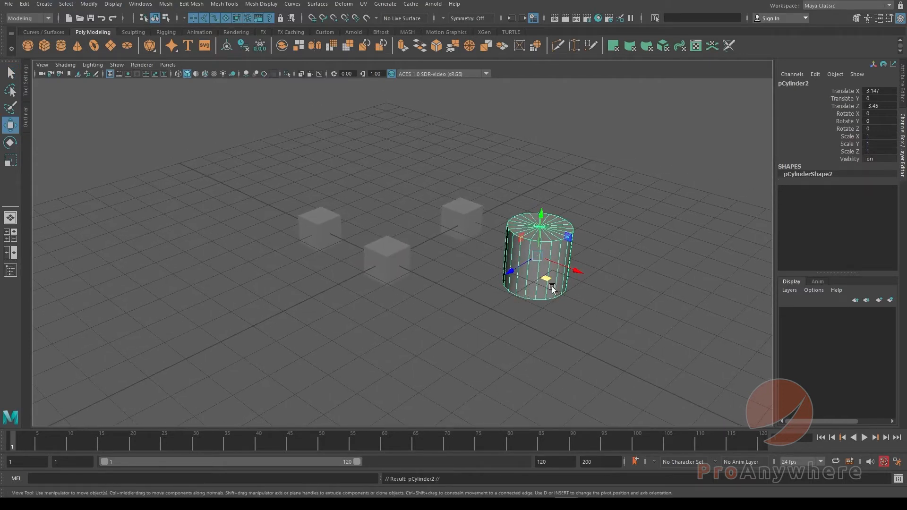
{"action": "left_click_drag", "start_coordinate": [551, 287], "coordinate": [248, 284]}
{"action": "scroll", "coordinate": [371, 291], "scroll_direction": "down", "scroll_amount": 1}
{"action": "key", "text": "q"}
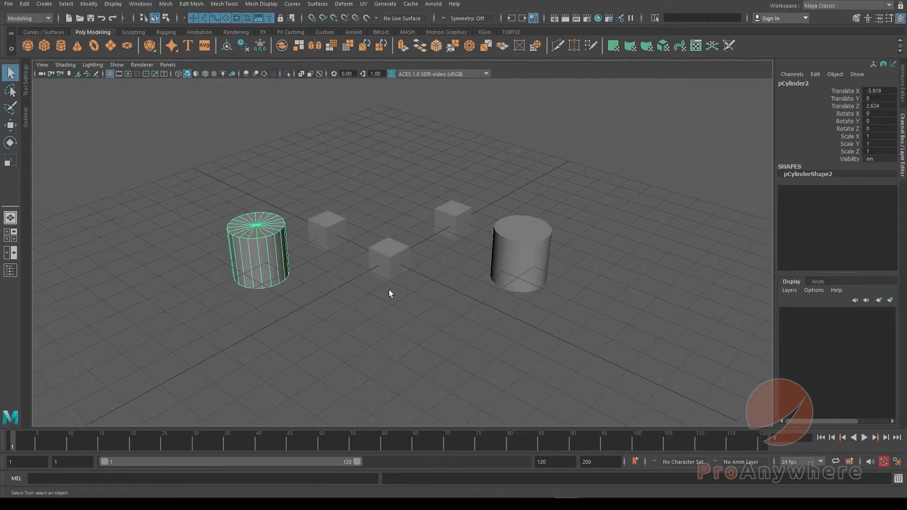
Save the scene with the added cylinders and clear the selection.
{"action": "key", "text": "ctrl+s"}
{"action": "left_click", "coordinate": [376, 299]}
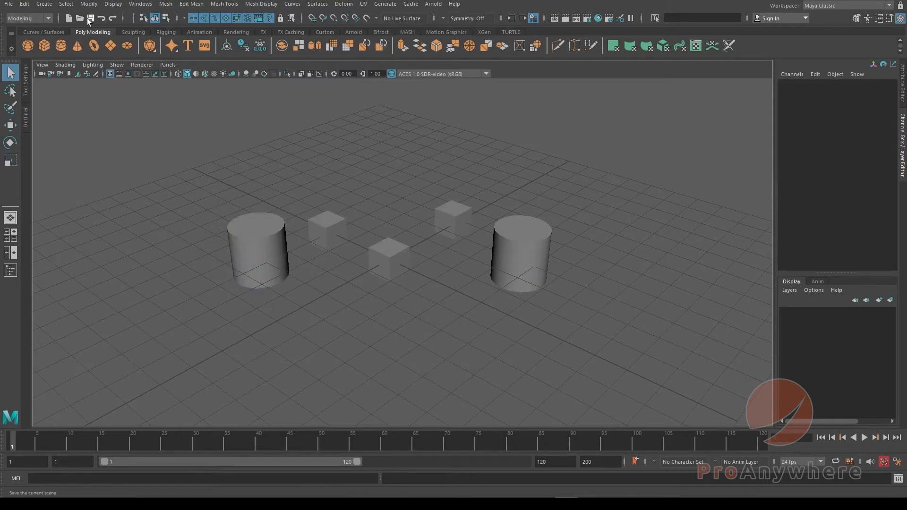
{"action": "key", "text": "ctrl+s"}
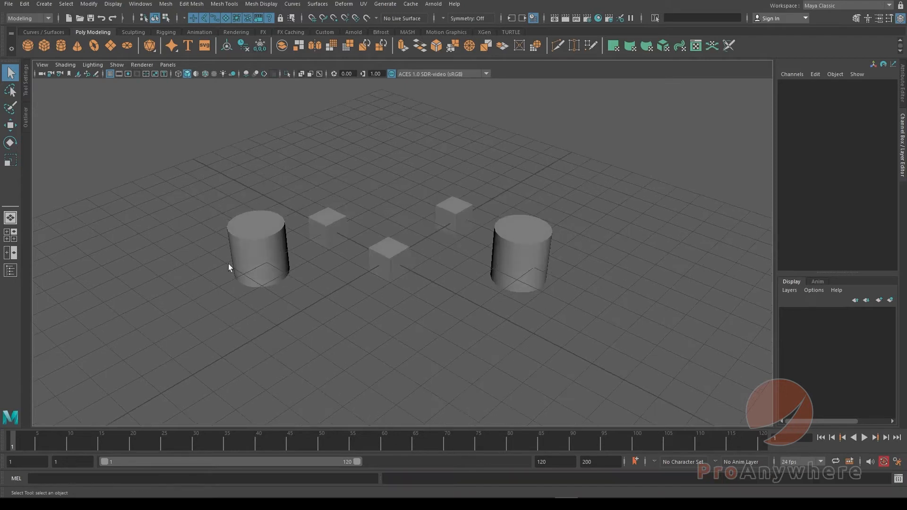
Save the scene again and browse to the stored versions in the incrementalSave\my_box.ma folder.
{"action": "left_click", "coordinate": [8, 4]}
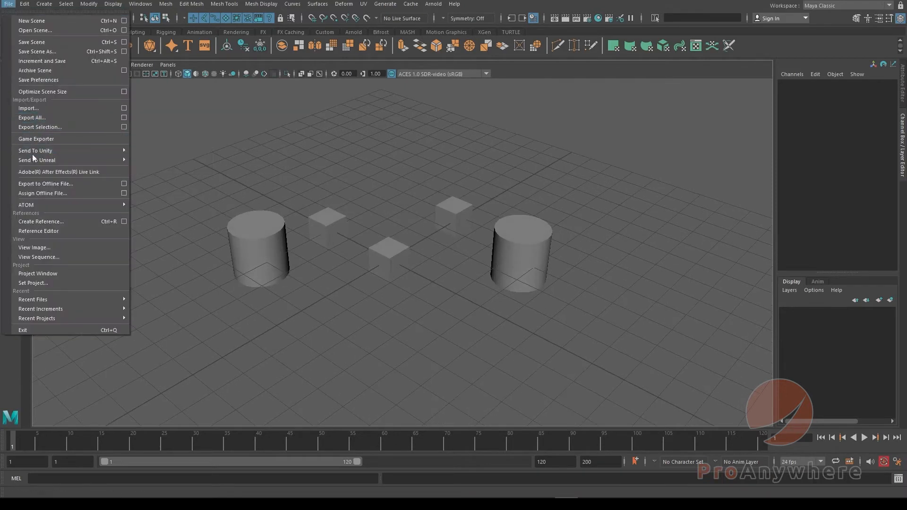
{"action": "left_click", "coordinate": [36, 43]}
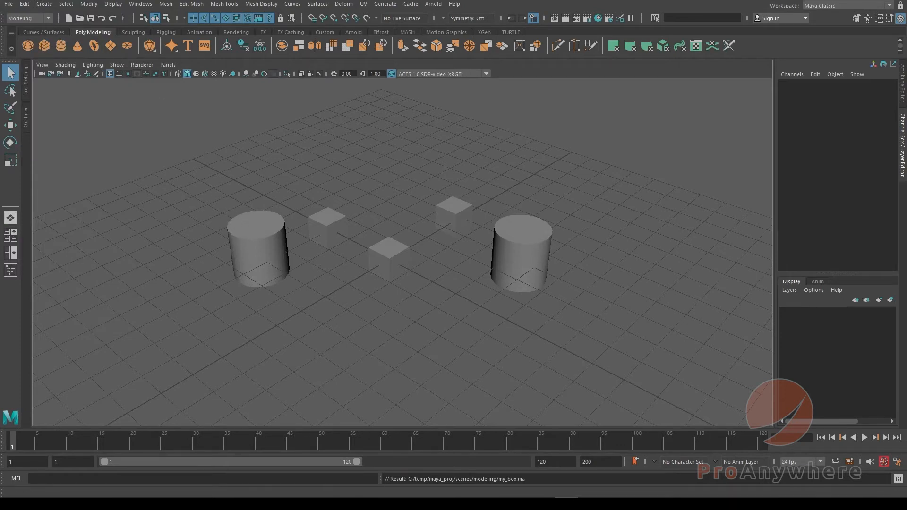
{"action": "key", "text": "ctrl+o"}
{"action": "double_click", "coordinate": [316, 139]}
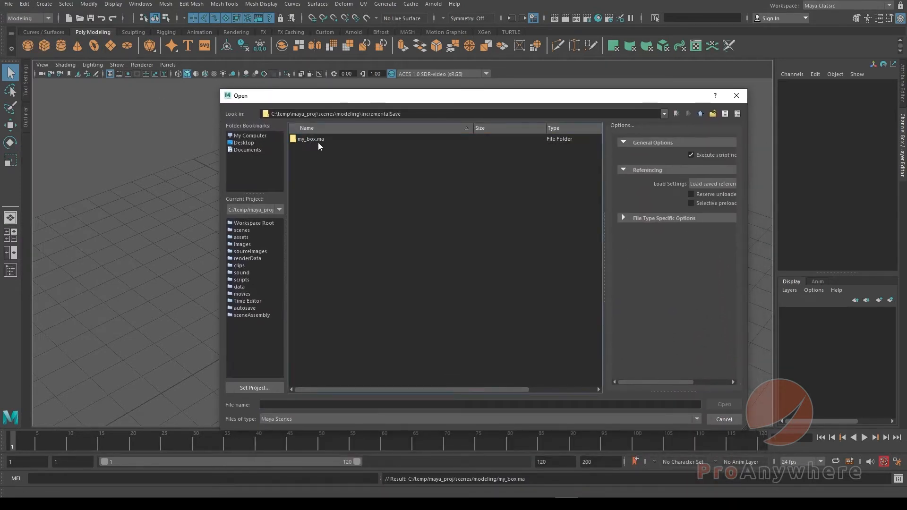
{"action": "double_click", "coordinate": [317, 140]}
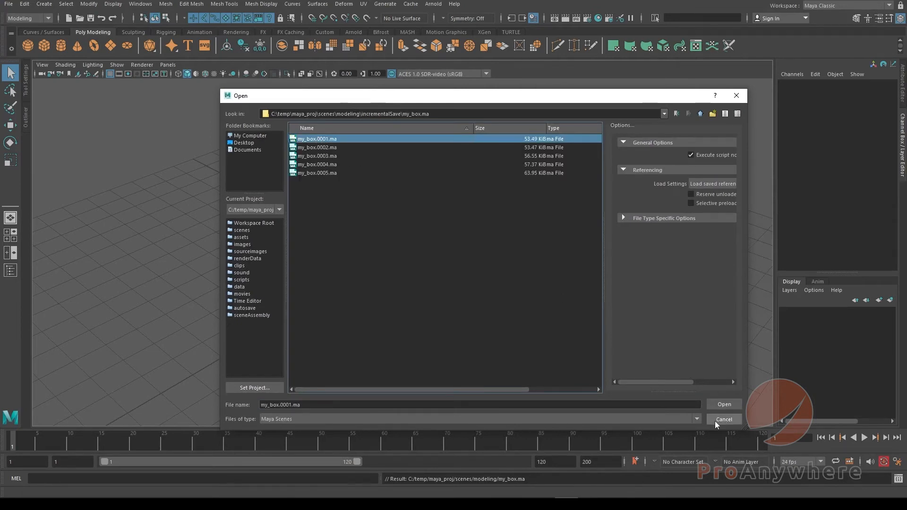
Go back up to the scenes\modeling folder and select the current my_box.ma file for comparison.
{"action": "left_click", "coordinate": [700, 113]}
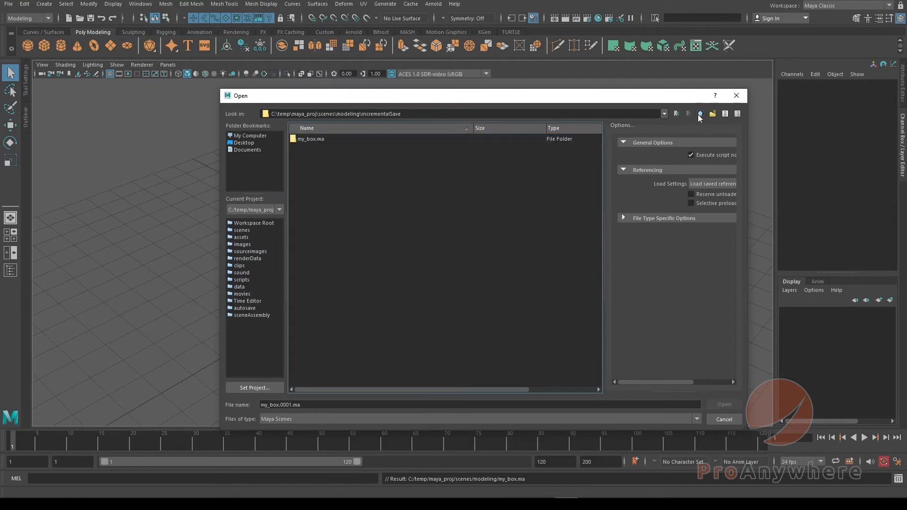
{"action": "left_click", "coordinate": [700, 114]}
{"action": "left_click", "coordinate": [313, 148]}
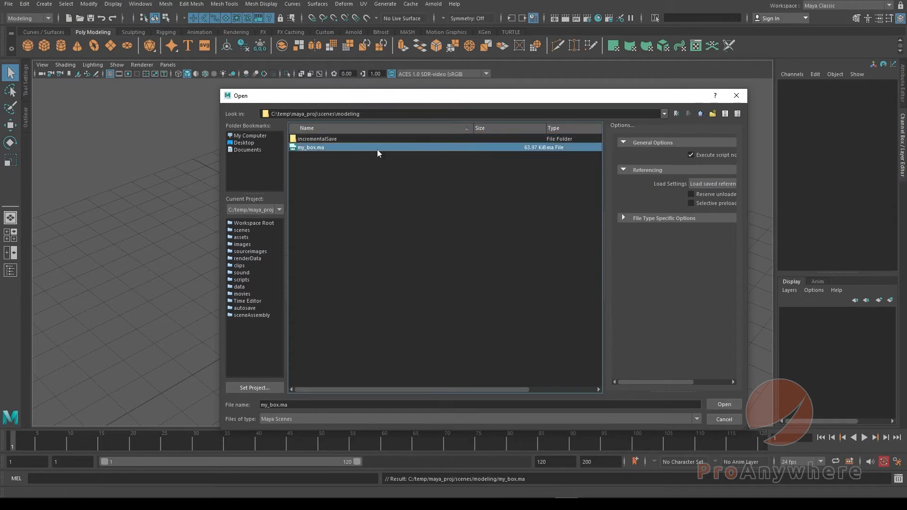
Return to the incrementalSave\my_box.ma folder and open the stored version my_box.0002.ma.
{"action": "double_click", "coordinate": [305, 139]}
{"action": "double_click", "coordinate": [305, 139]}
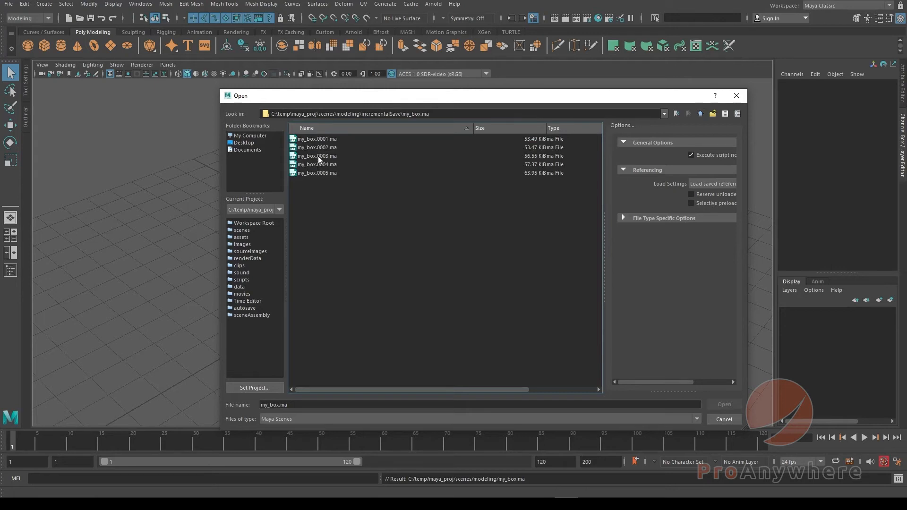
{"action": "double_click", "coordinate": [319, 150]}
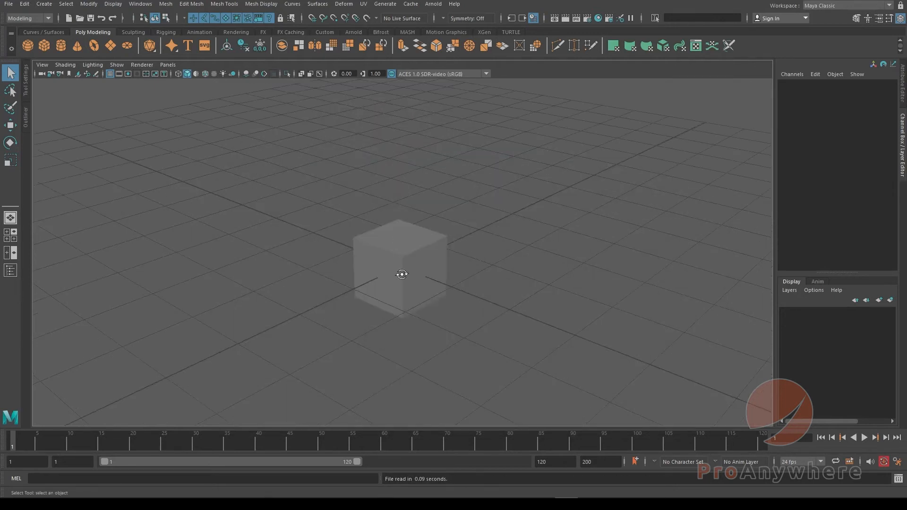
{"action": "left_click_drag", "start_coordinate": [402, 274], "coordinate": [404, 279], "text": "alt"}
{"action": "scroll", "coordinate": [433, 249], "scroll_direction": "down", "scroll_amount": 3}
Reopen the current my_box.ma from the scenes\modeling folder, discarding changes to my_box.0002.ma.
{"action": "left_click", "coordinate": [82, 18]}
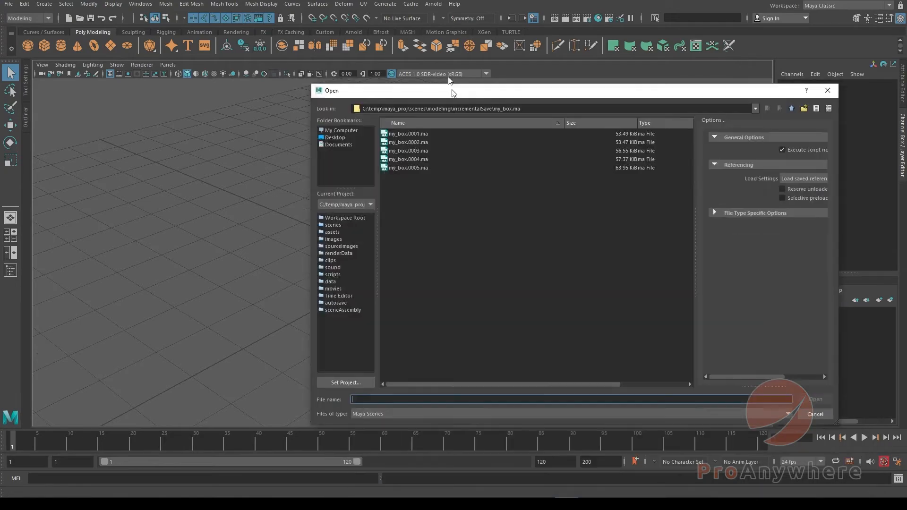
{"action": "left_click", "coordinate": [773, 69]}
{"action": "left_click", "coordinate": [773, 69]}
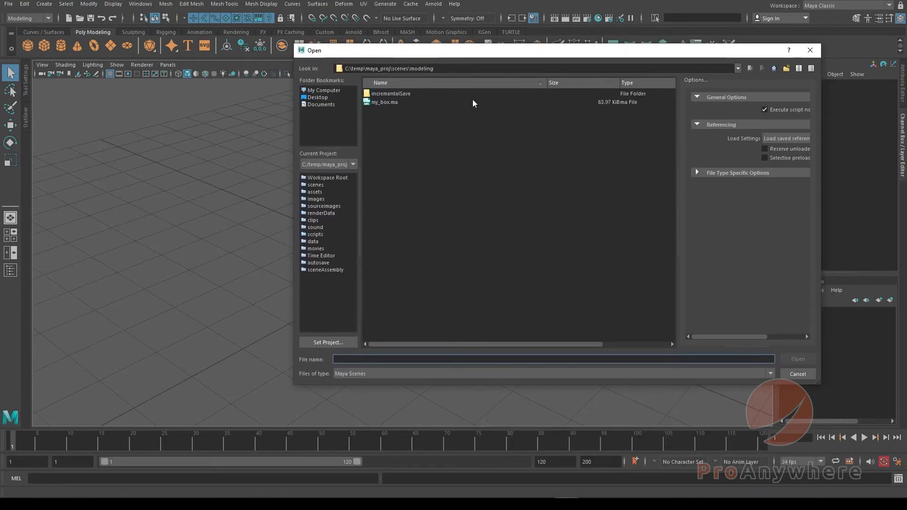
{"action": "double_click", "coordinate": [395, 100]}
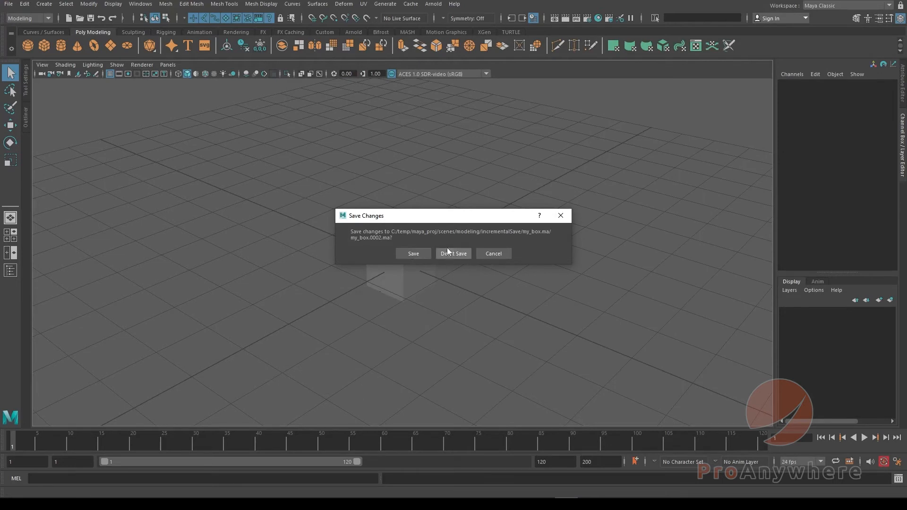
{"action": "left_click", "coordinate": [447, 249]}
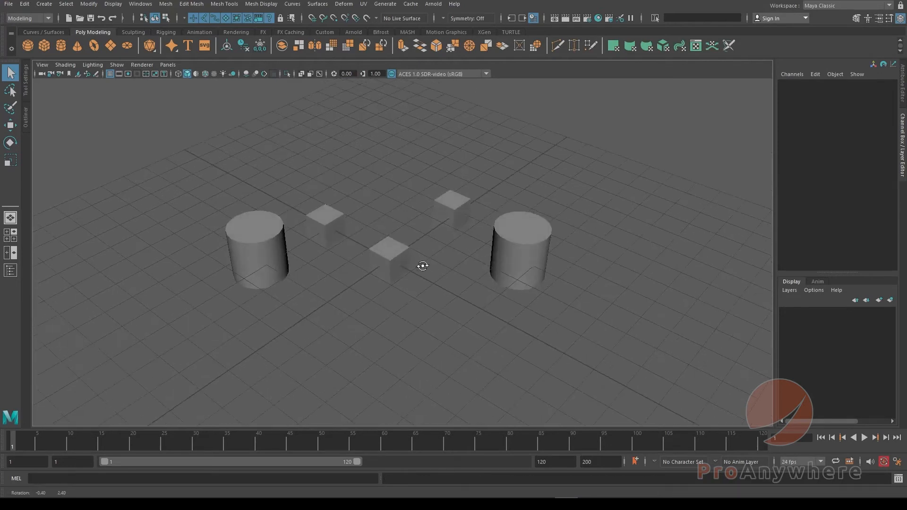
{"action": "left_click_drag", "start_coordinate": [538, 286], "coordinate": [259, 231]}
{"action": "left_click", "coordinate": [306, 189]}
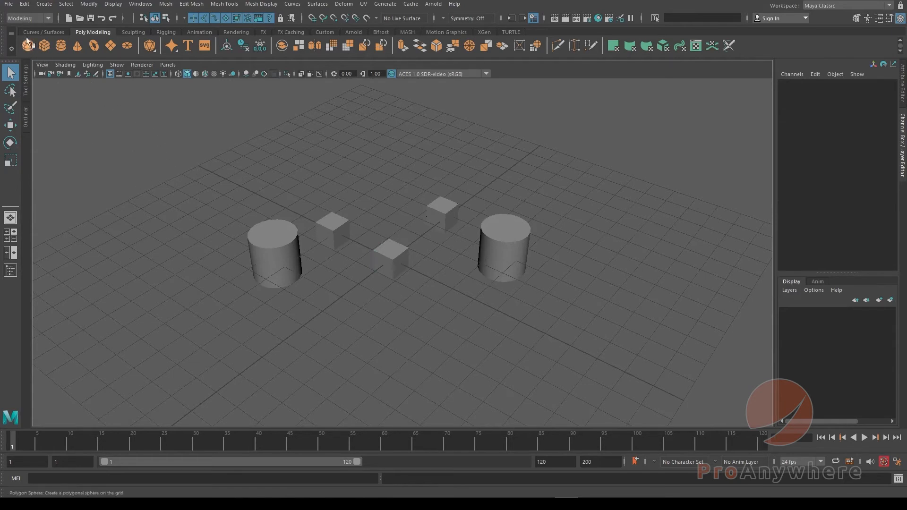
Open the Save Scene options and turn Limit incremental saves on and back off.
{"action": "left_click", "coordinate": [10, 5]}
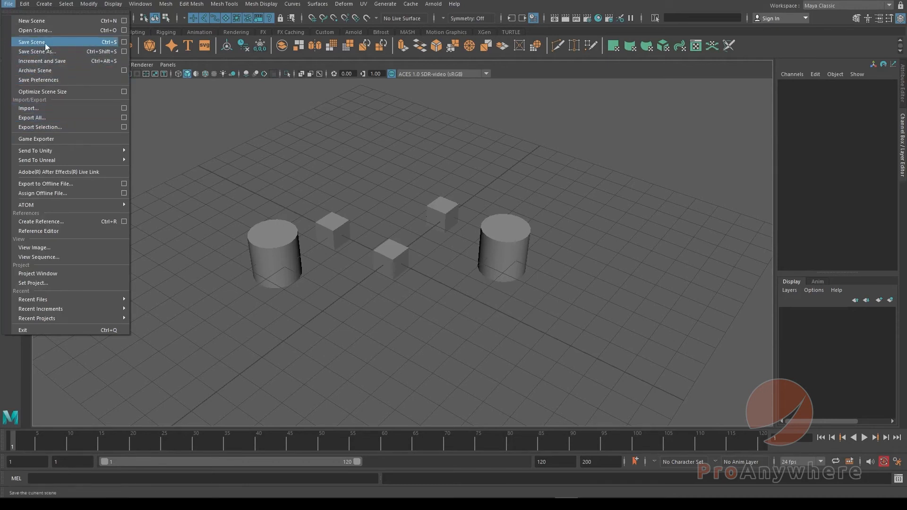
{"action": "left_click", "coordinate": [124, 42]}
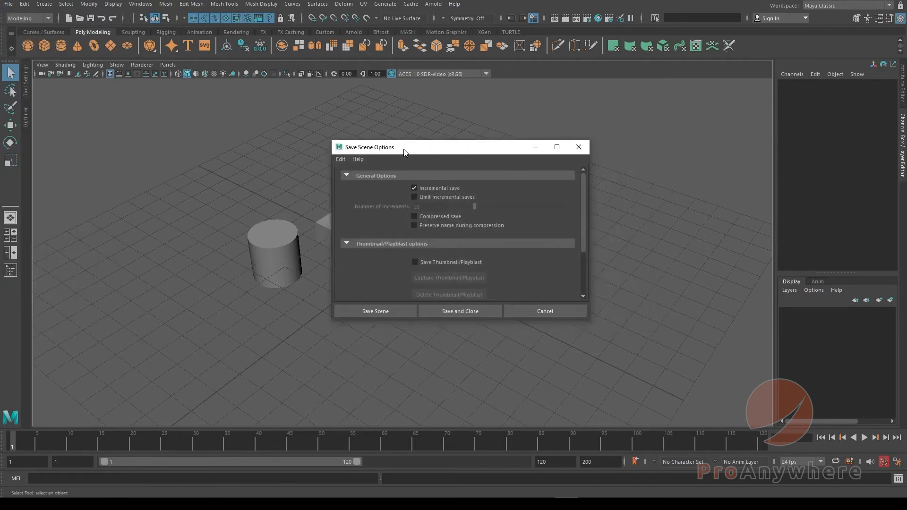
{"action": "left_click", "coordinate": [402, 195]}
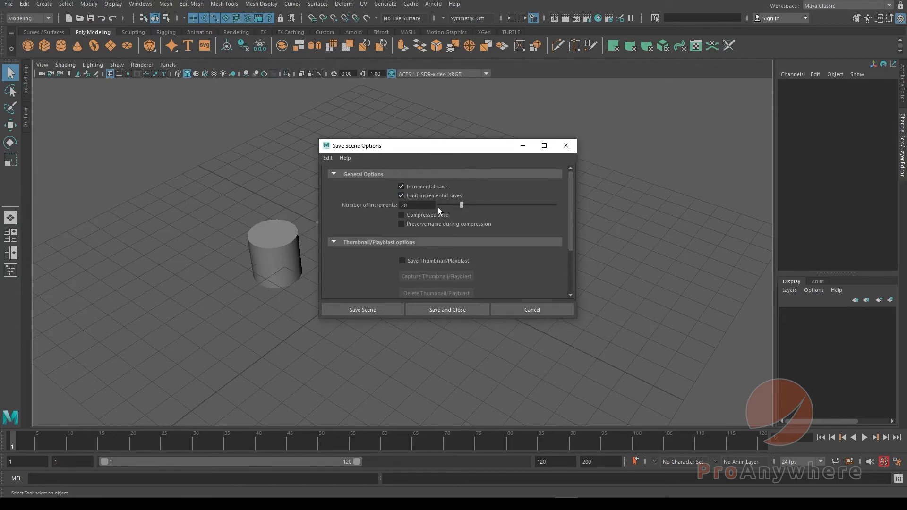
{"action": "left_click", "coordinate": [401, 196]}
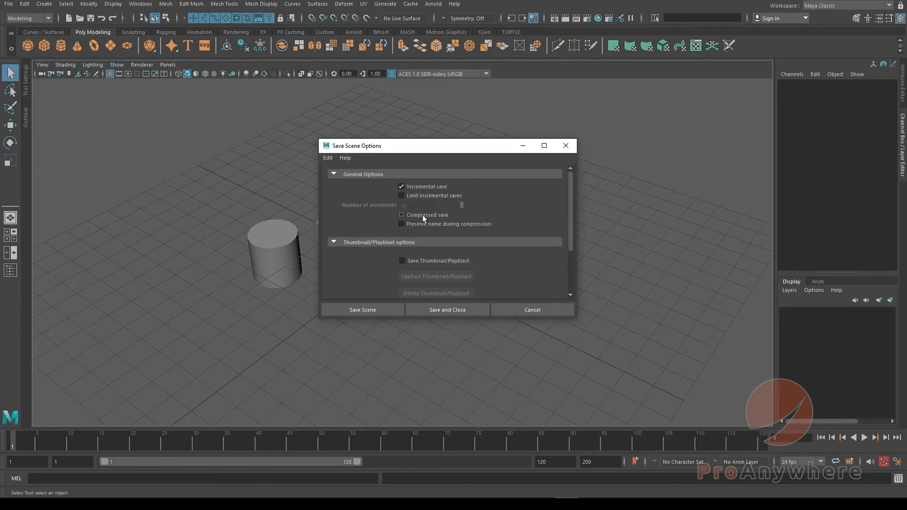